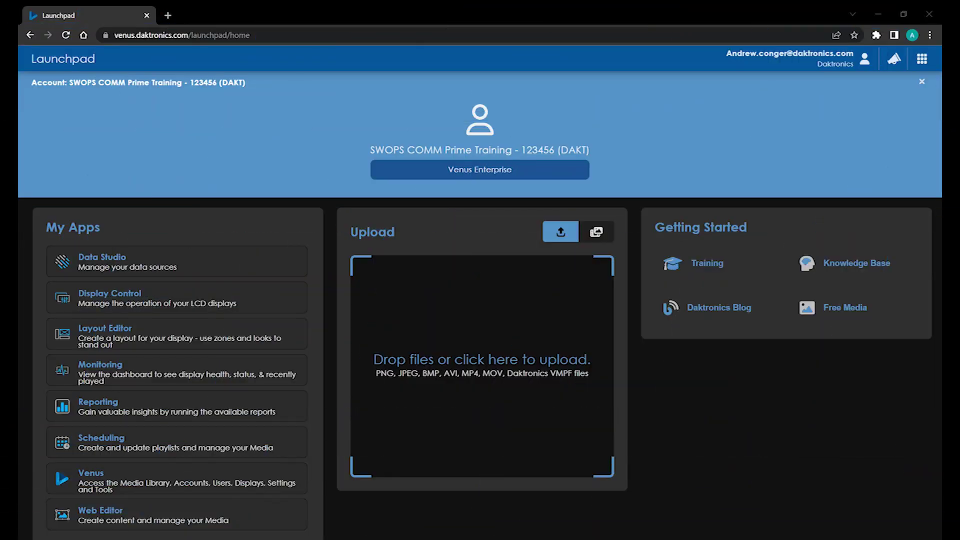
# Launch the Web Editor and browse the Media library from the side menu
pyautogui.click(259, 511)
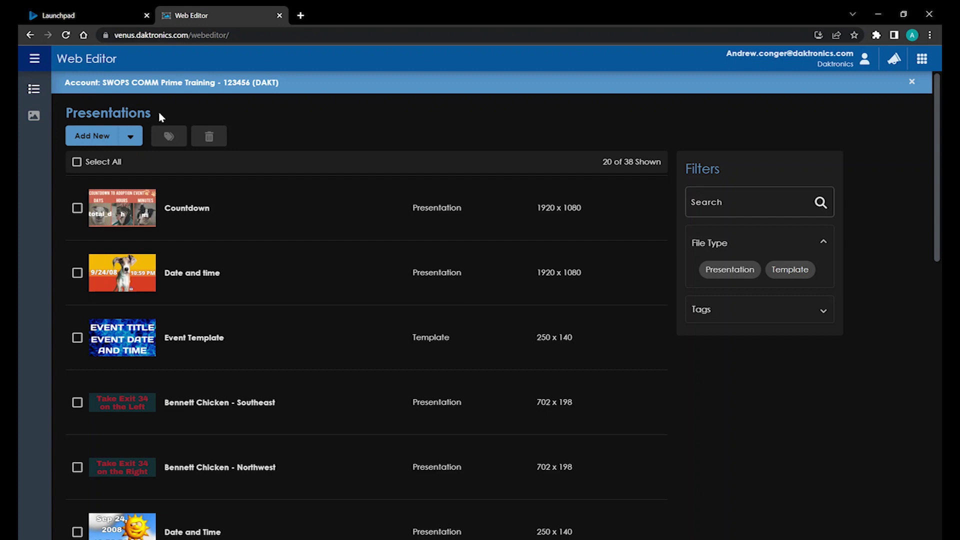
pyautogui.click(33, 59)
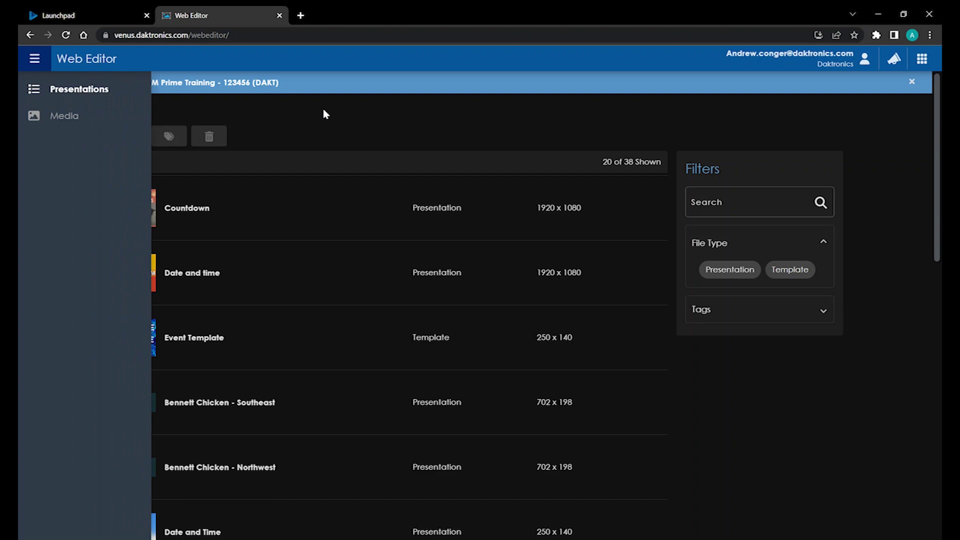
pyautogui.click(74, 118)
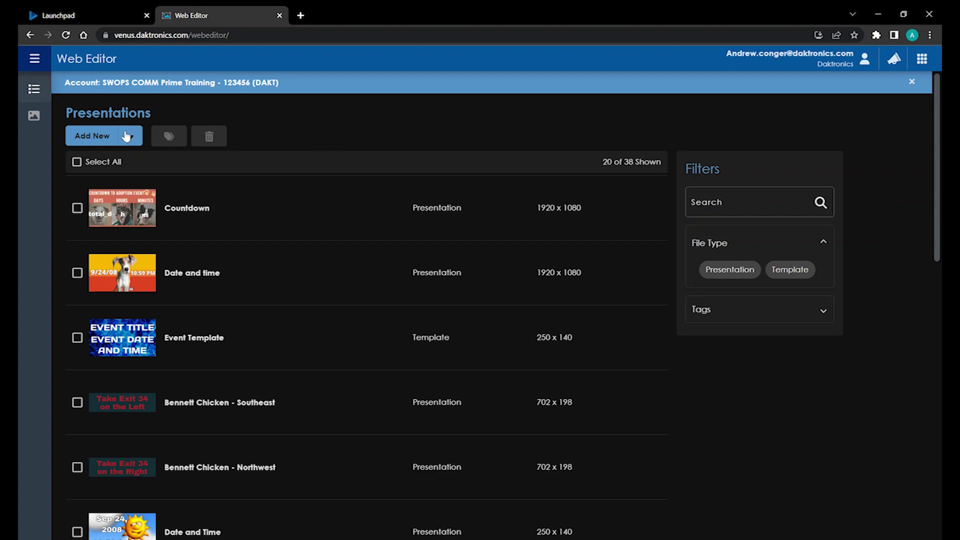
# Create a new presentation titled 'Welcome' at size 250x140
pyautogui.click(99, 136)
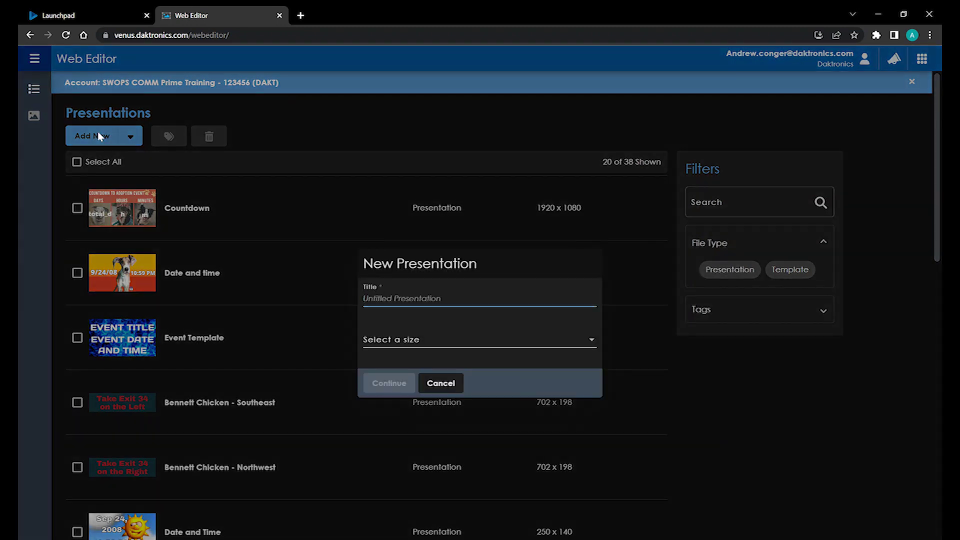
pyautogui.write('Welcome')
pyautogui.click(453, 345)
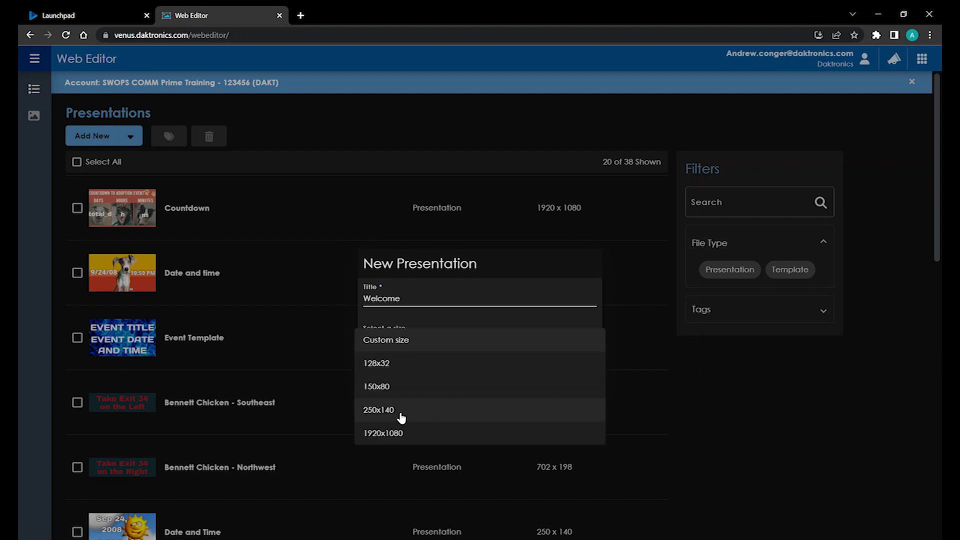
pyautogui.click(401, 413)
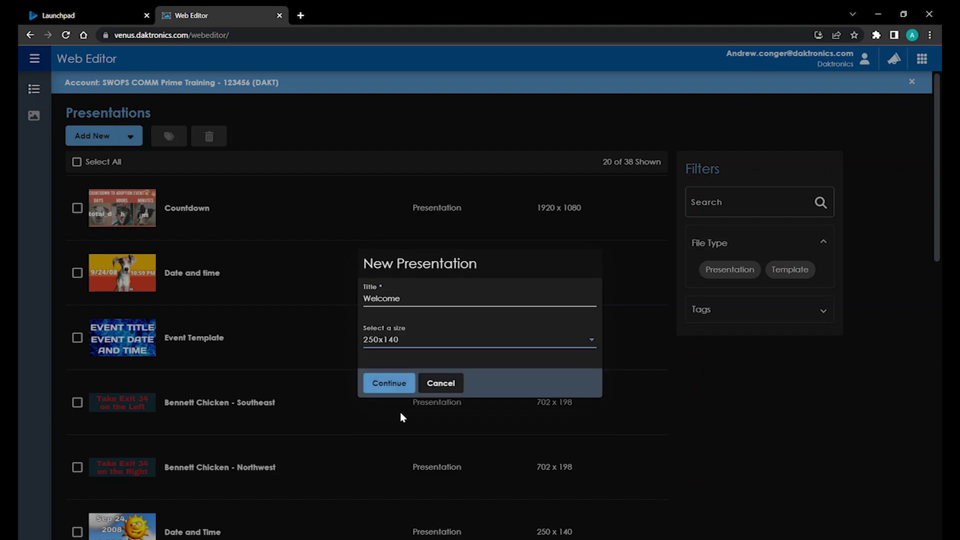
pyautogui.click(400, 385)
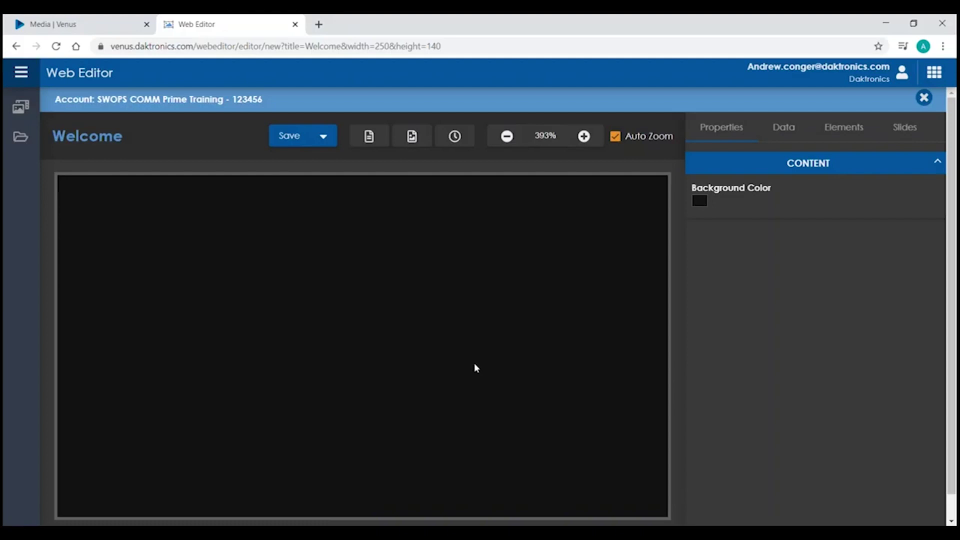
# Leave the background colour unchanged, then add a text box and the Snowy Cabin.avi video
pyautogui.click(700, 202)
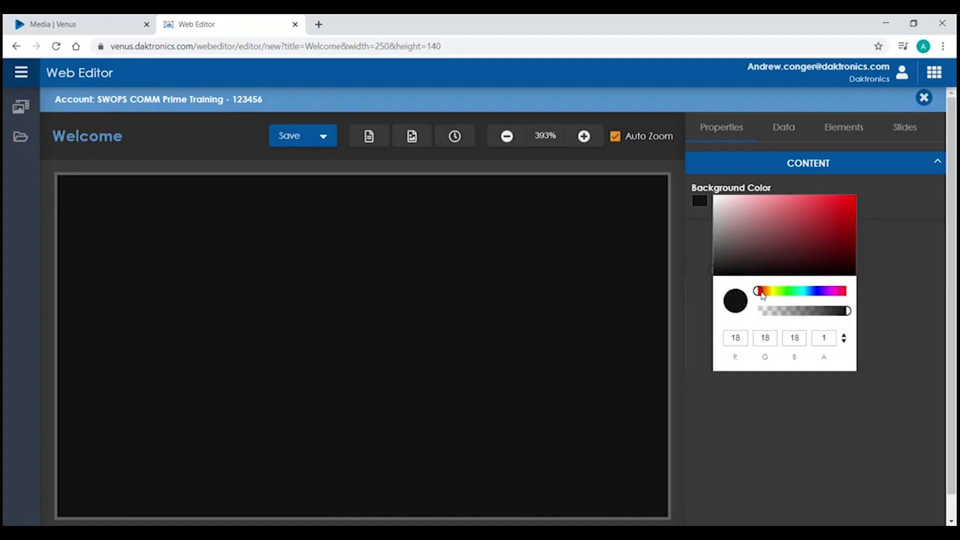
pyautogui.click(868, 190)
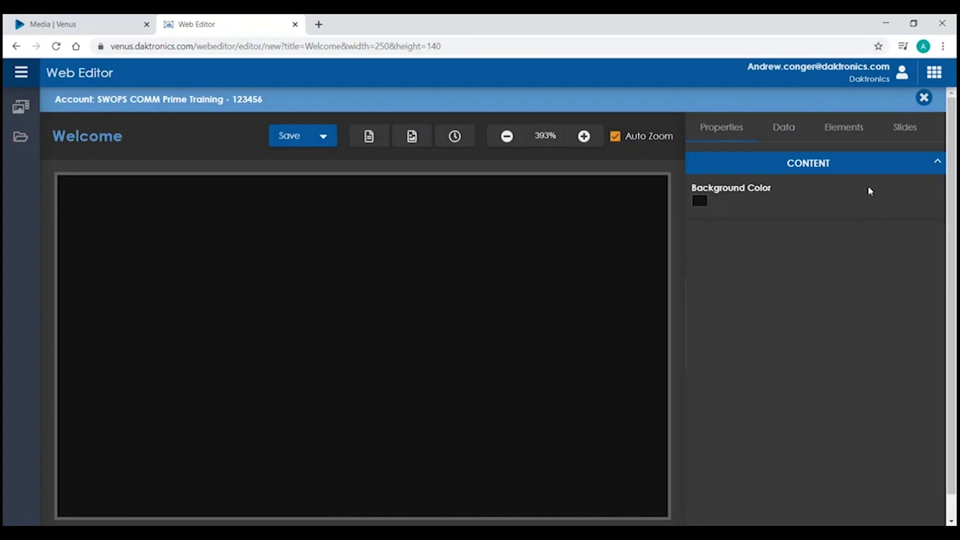
pyautogui.click(369, 136)
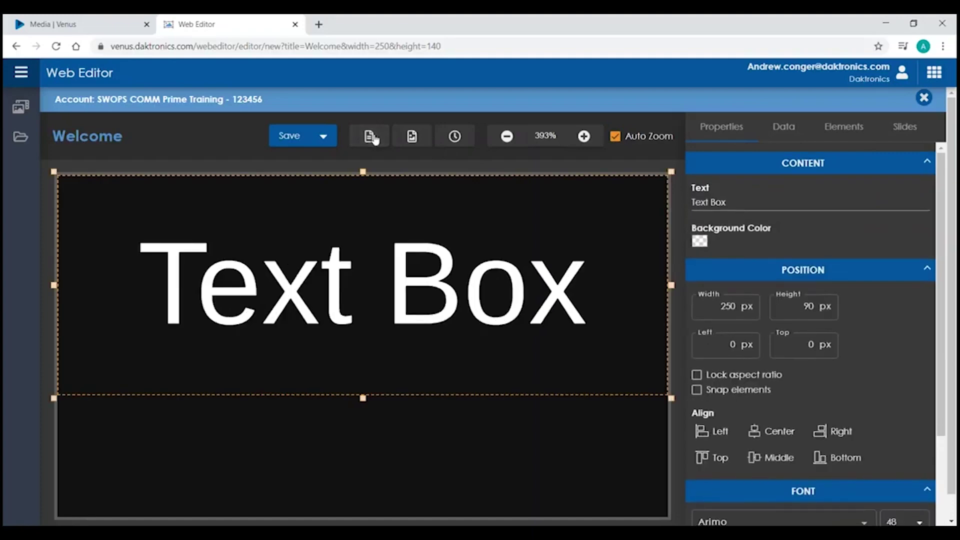
pyautogui.click(412, 138)
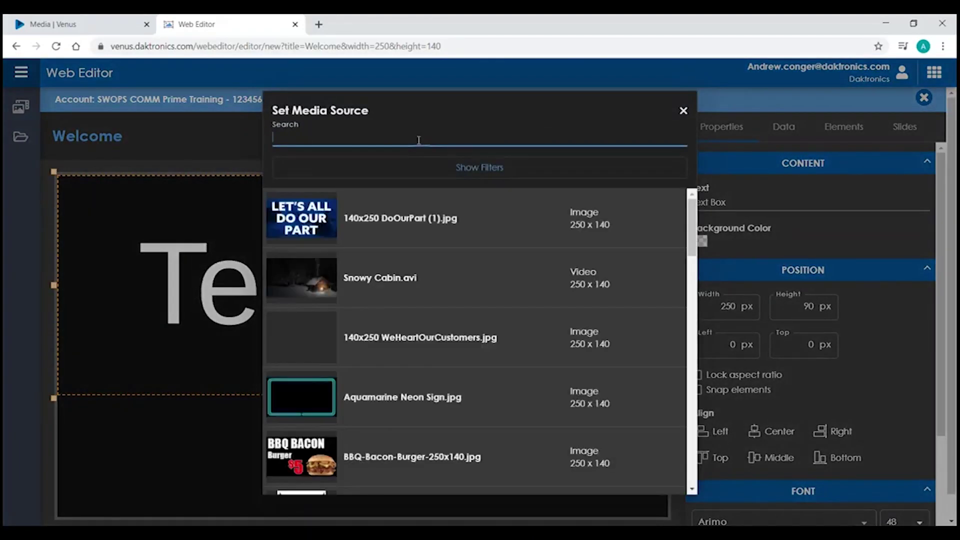
pyautogui.click(414, 275)
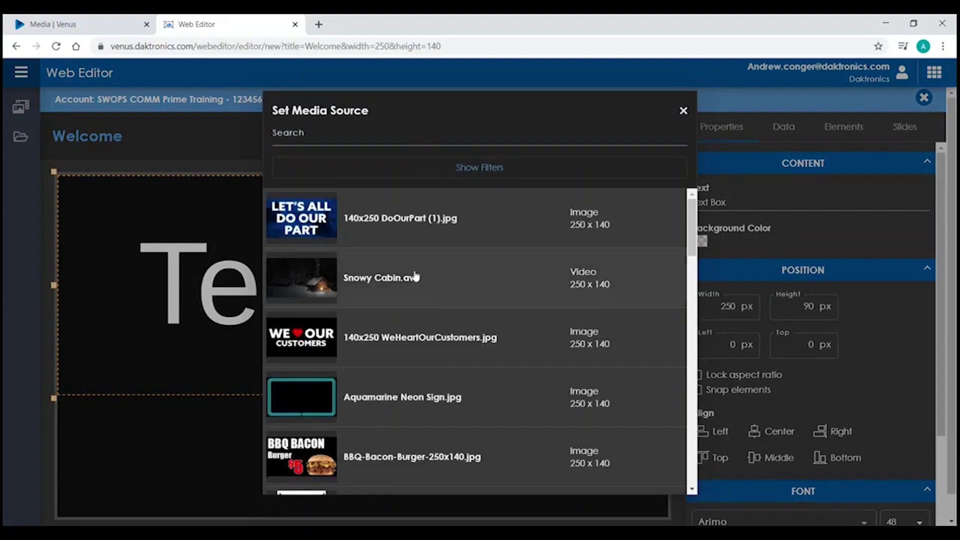
pyautogui.click(460, 144)
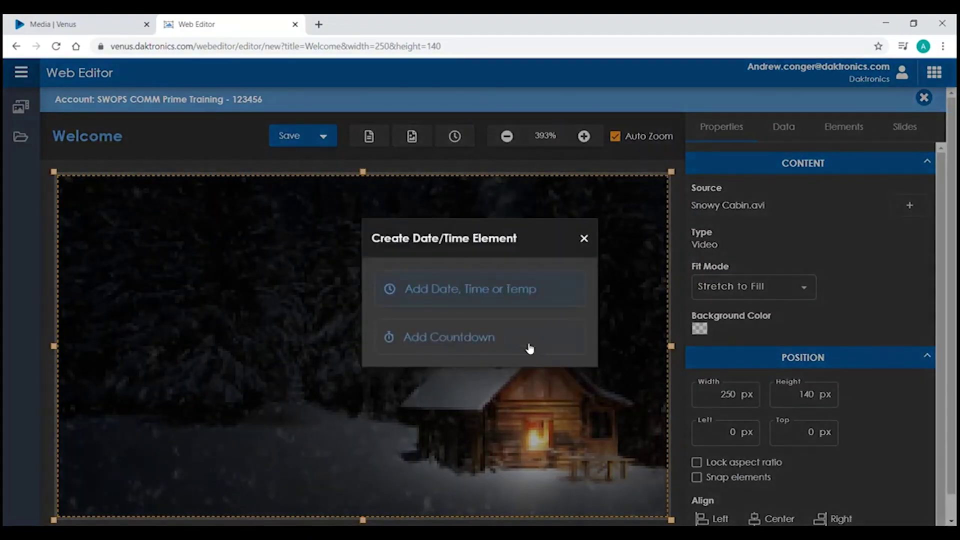
# Set the Snowy Cabin video's Fit Mode to Scale to Fit
pyautogui.click(584, 238)
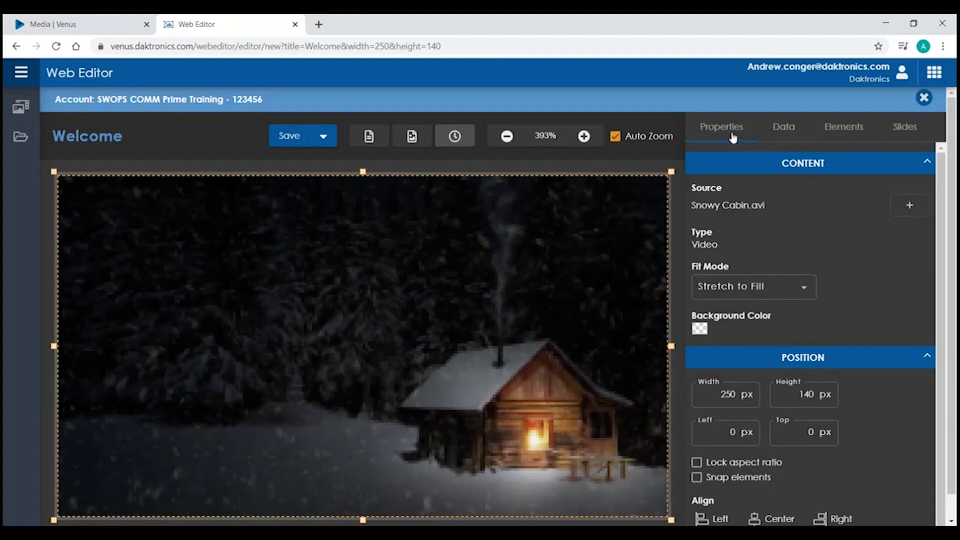
pyautogui.click(786, 289)
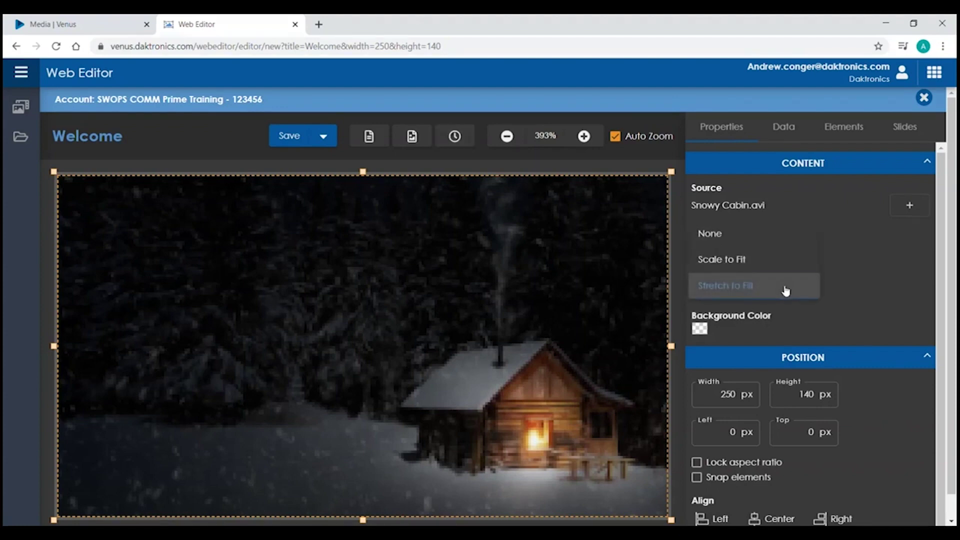
pyautogui.click(775, 266)
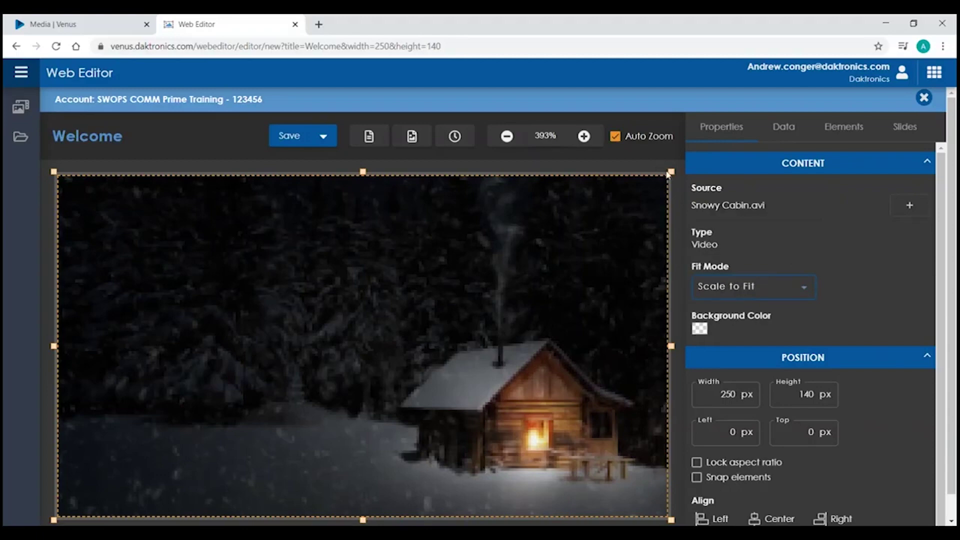
pyautogui.moveTo(669, 173)
pyautogui.mouseDown()
pyautogui.moveTo(450, 253)
pyautogui.moveTo(671, 171)
pyautogui.mouseUp()
# Confirm the video is 250x140 at position 0,0 and turn on Snap elements
pyautogui.click(840, 163)
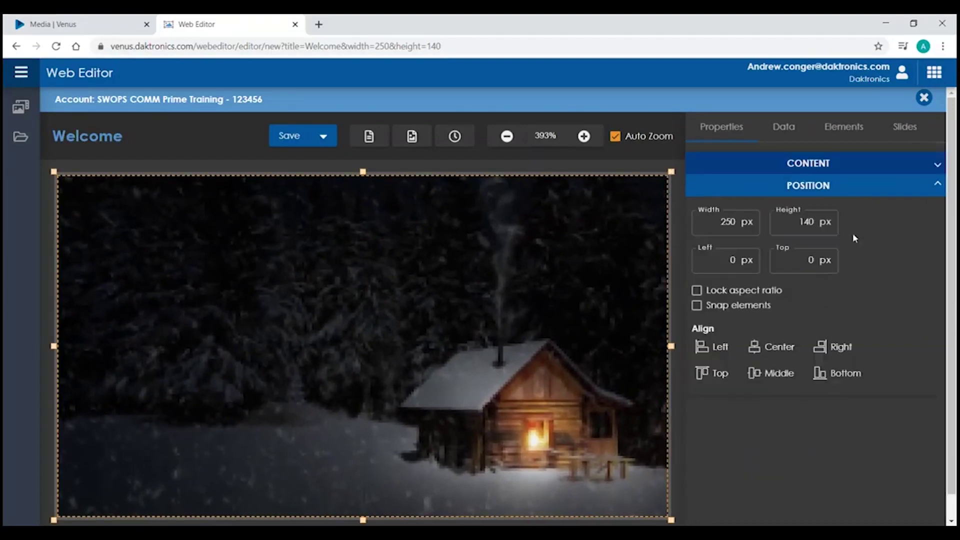
pyautogui.click(803, 223)
pyautogui.click(736, 264)
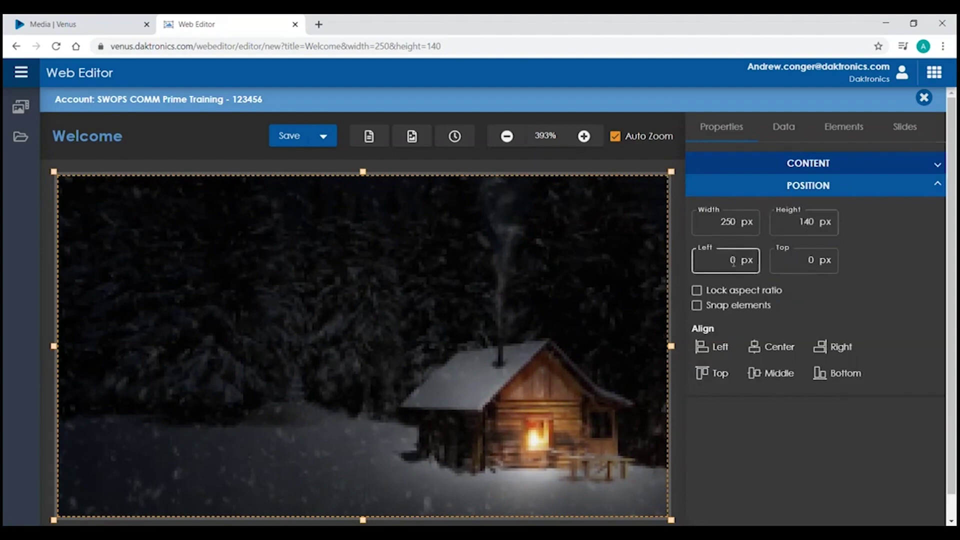
pyautogui.click(776, 265)
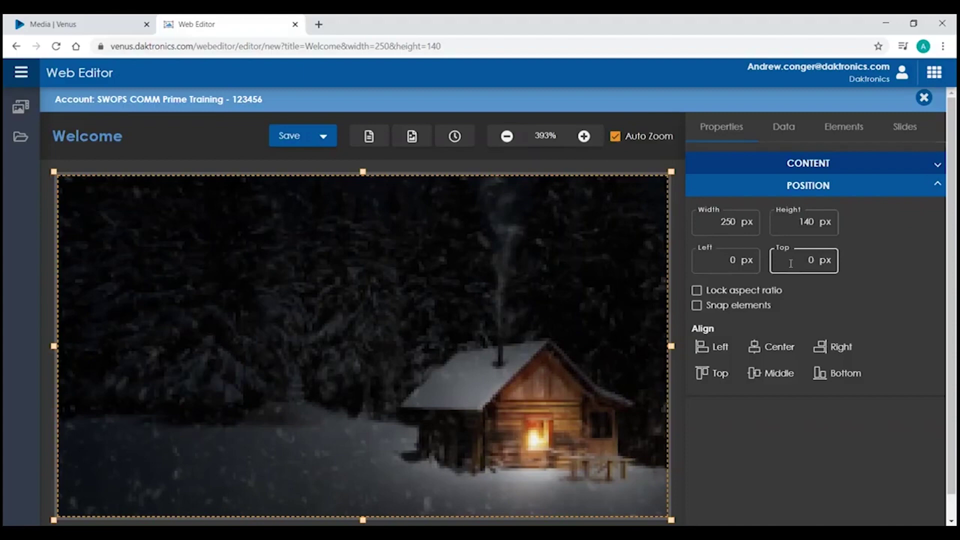
pyautogui.click(695, 307)
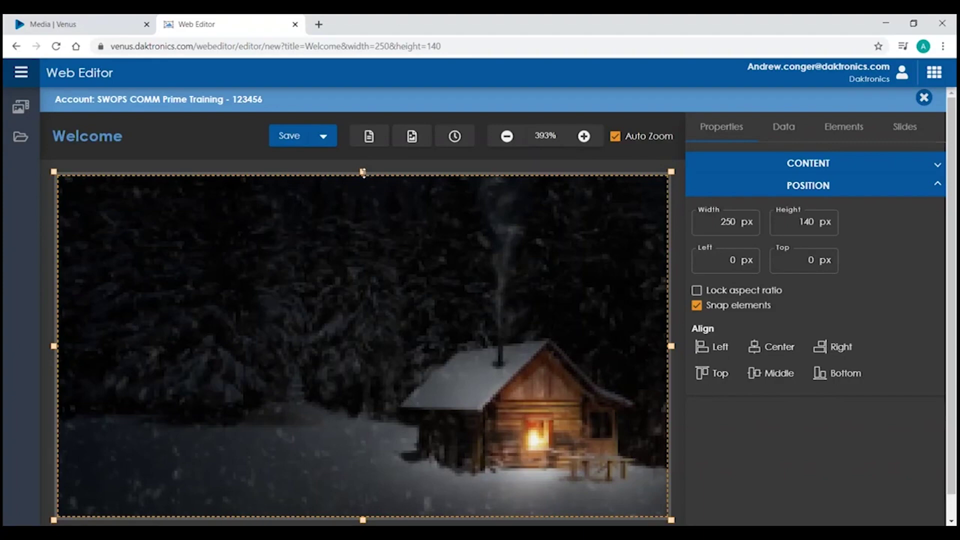
# Adjust the video size and replace the text box wording with 'Welcome to Daktronics'
pyautogui.moveTo(363, 171); pyautogui.dragTo(374, 194)
pyautogui.moveTo(671, 345); pyautogui.dragTo(638, 354)
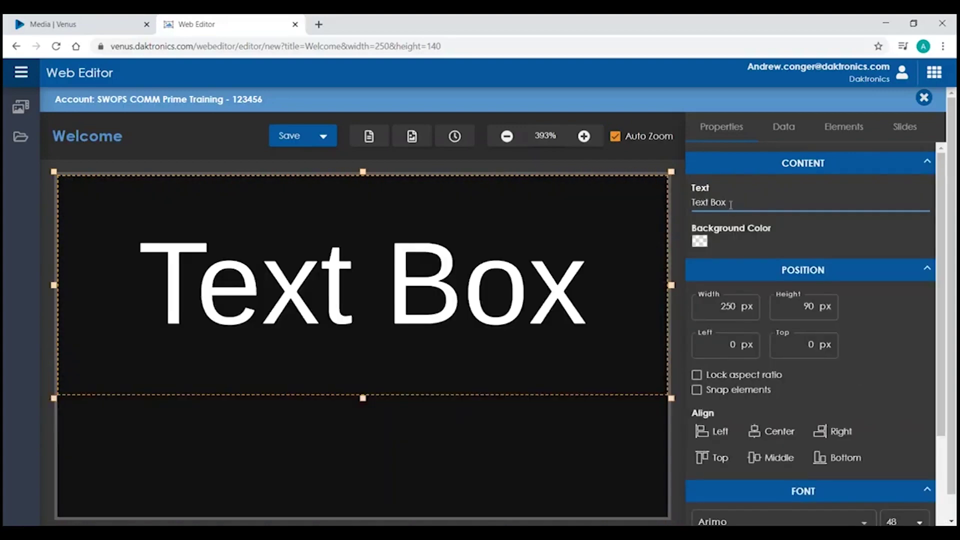
pyautogui.moveTo(730, 203); pyautogui.dragTo(680, 203)
pyautogui.write('We')
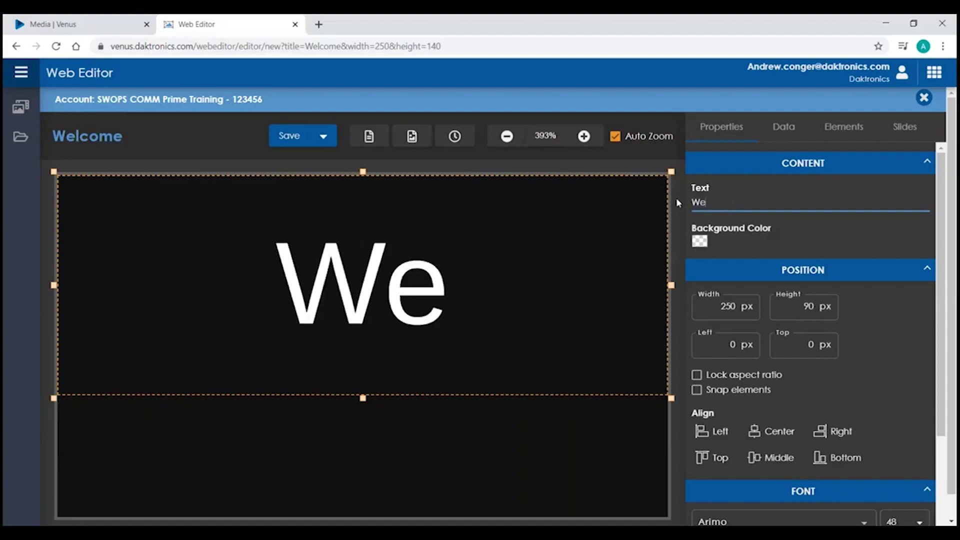
pyautogui.write('lcome to D')
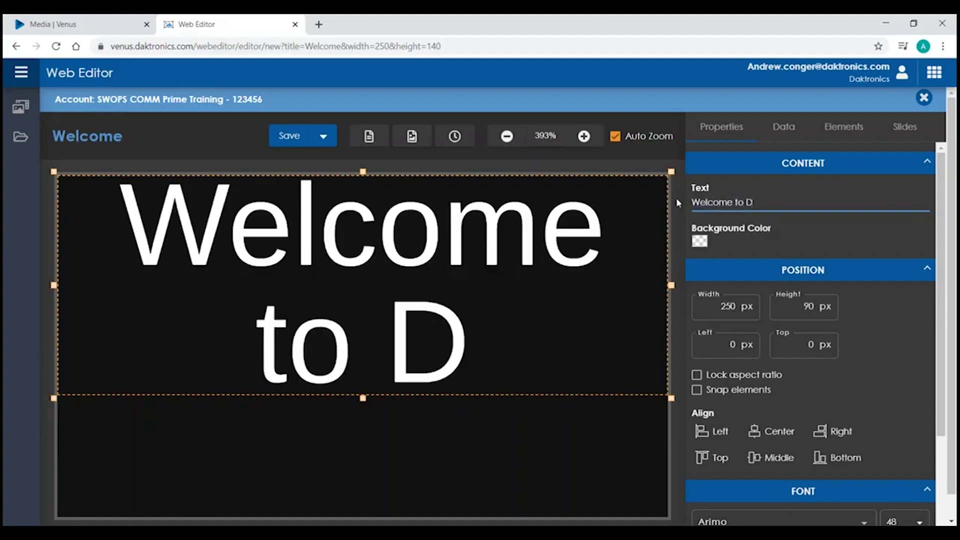
pyautogui.write('aktronics')
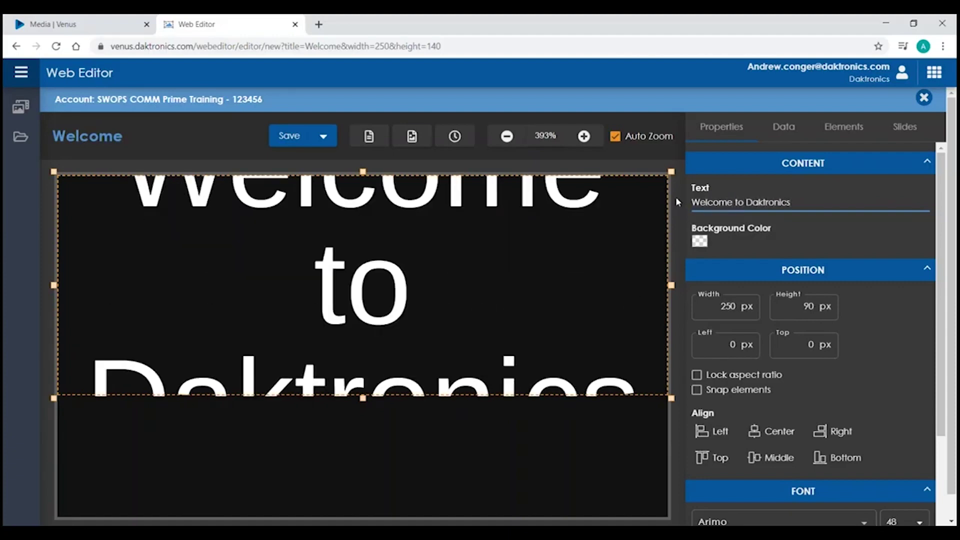
# Set the text box height to 140 px in the Position settings
pyautogui.click(805, 165)
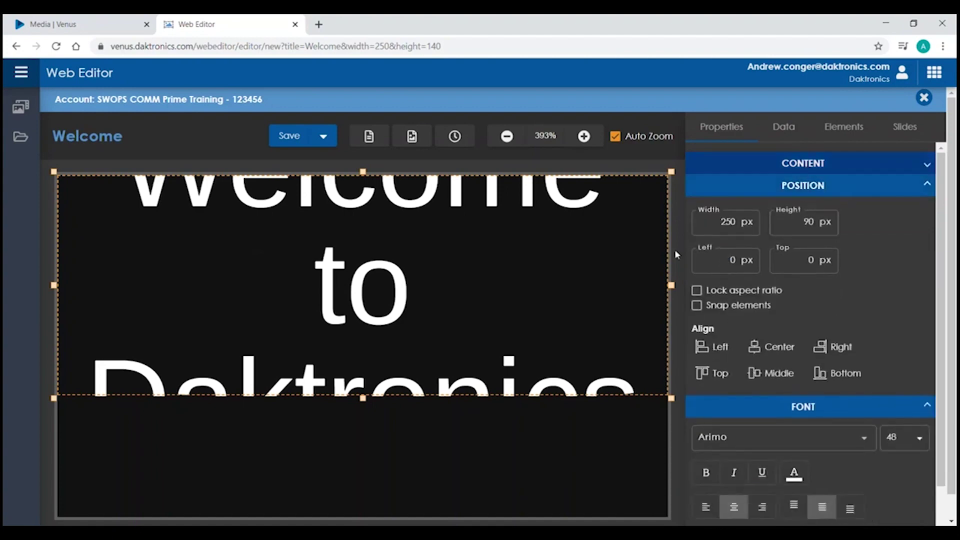
pyautogui.moveTo(792, 221); pyautogui.dragTo(828, 222)
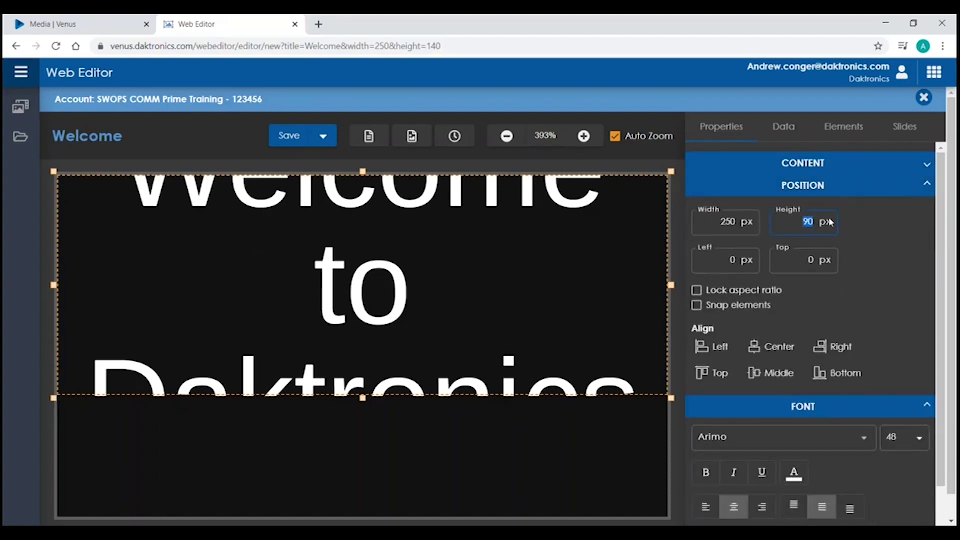
pyautogui.write('140')
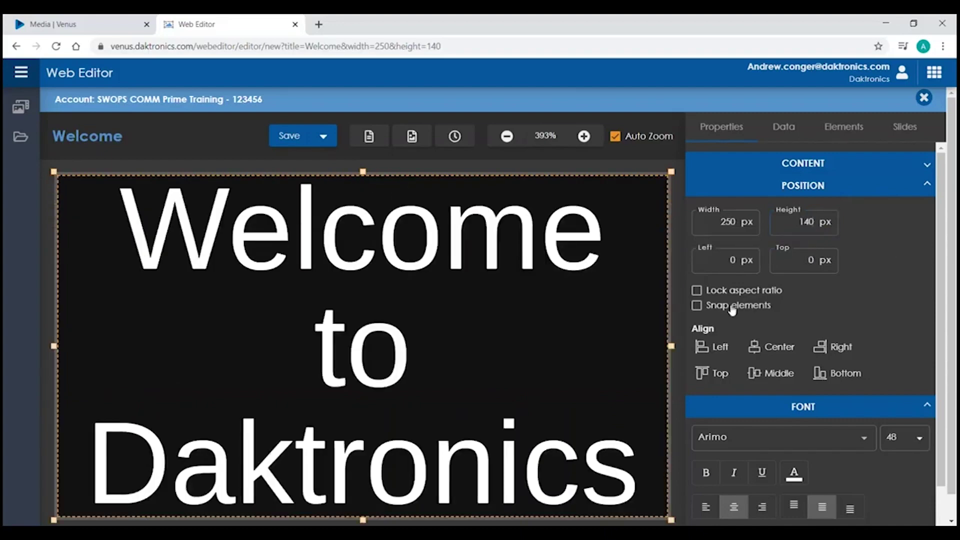
pyautogui.click(808, 194)
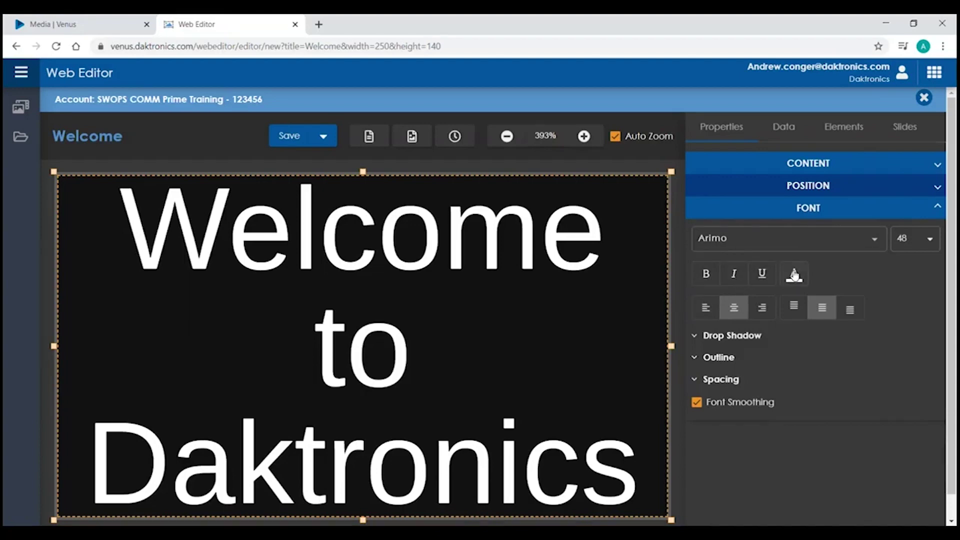
pyautogui.click(705, 310)
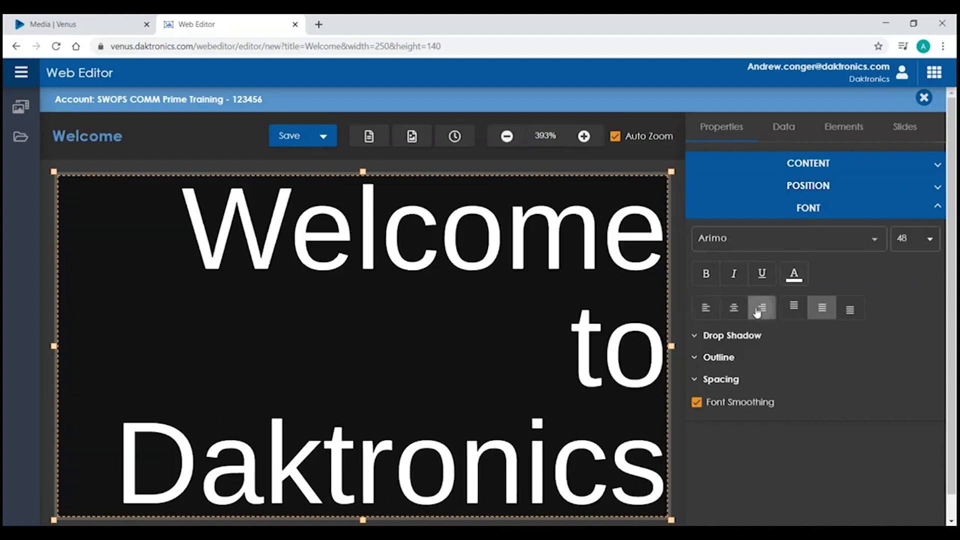
pyautogui.click(736, 310)
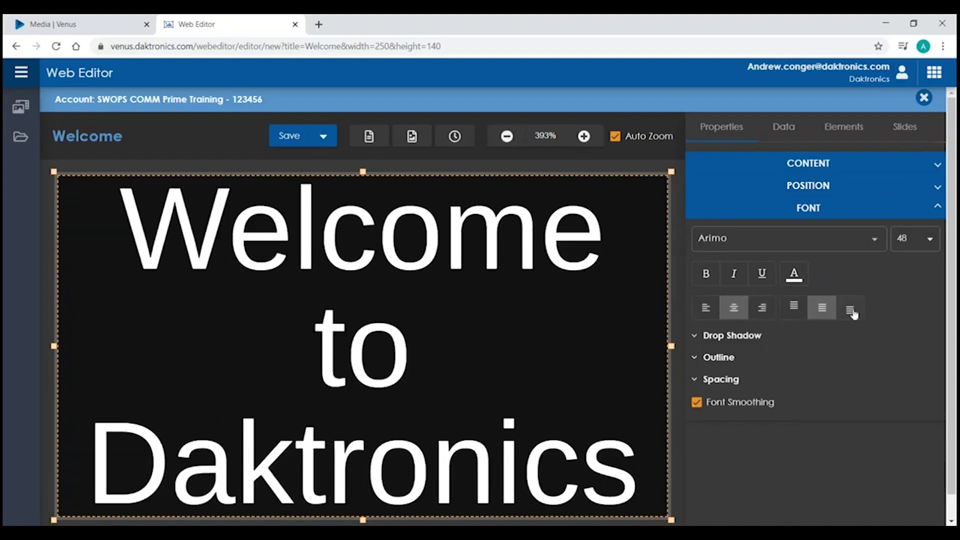
pyautogui.click(696, 338)
pyautogui.click(695, 339)
pyautogui.click(695, 359)
pyautogui.click(695, 359)
pyautogui.click(693, 383)
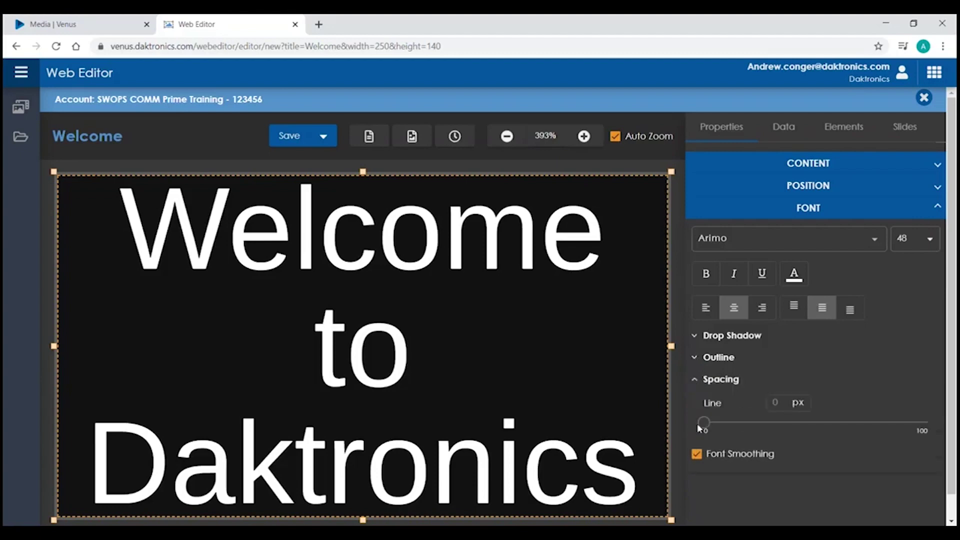
pyautogui.moveTo(708, 424)
pyautogui.mouseDown()
pyautogui.moveTo(752, 422)
pyautogui.moveTo(703, 424)
pyautogui.mouseUp()
pyautogui.click(694, 379)
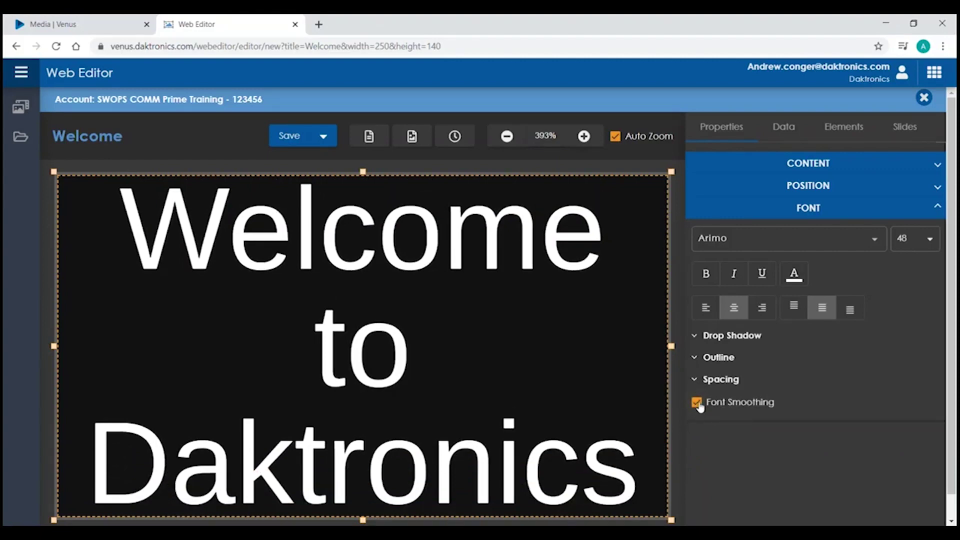
# Show the Data tab's data source settings, with no data source selected
pyautogui.click(784, 133)
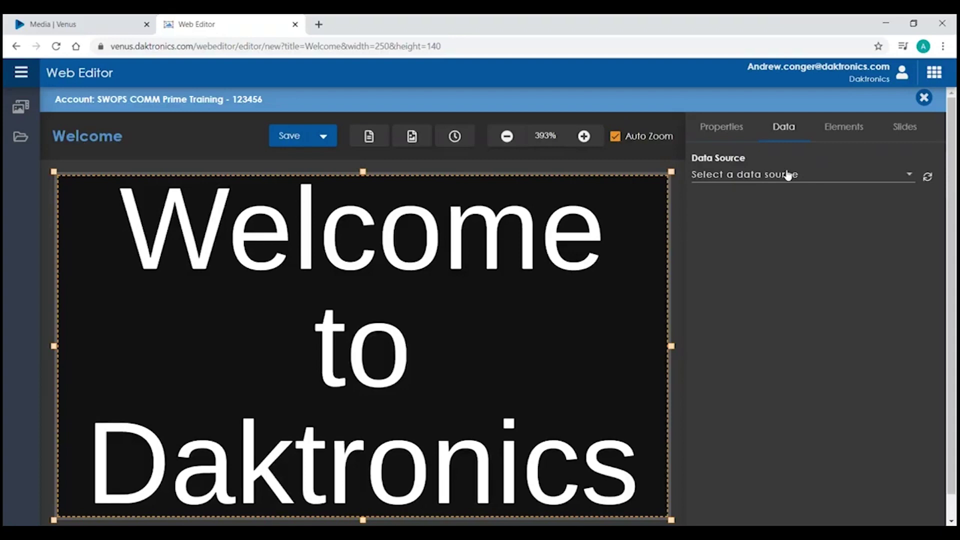
# In the Elements list, lock, unlock, hide and reshow the Welcome to Daktronics element
pyautogui.click(843, 128)
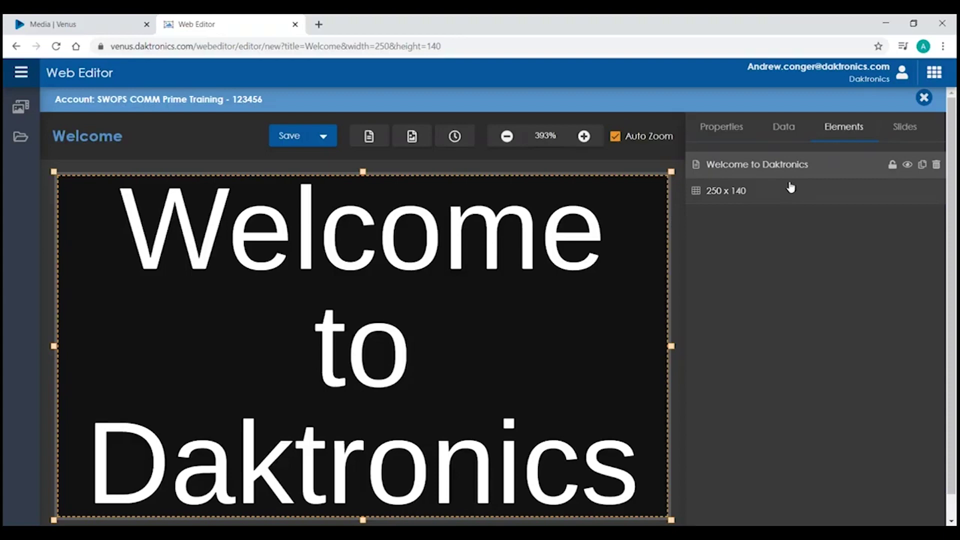
pyautogui.click(893, 166)
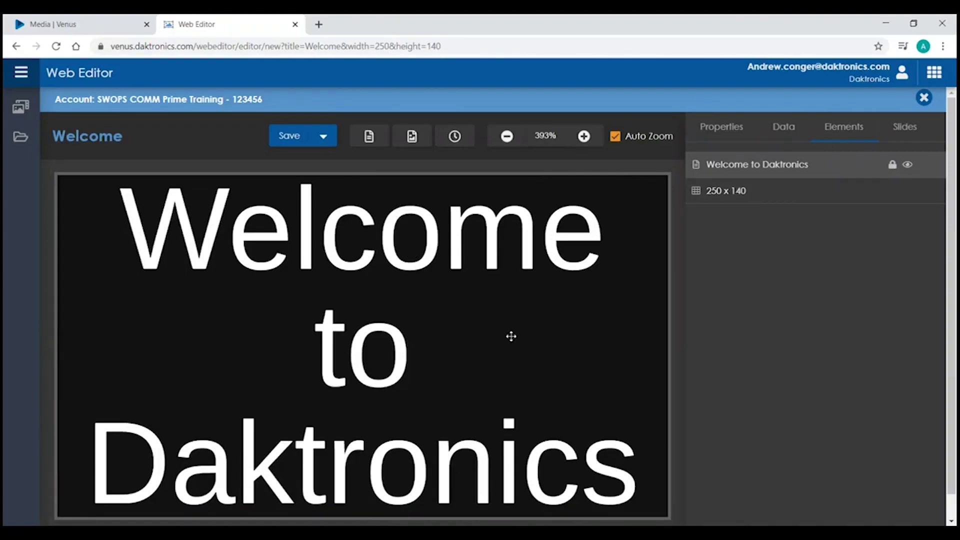
pyautogui.click(892, 167)
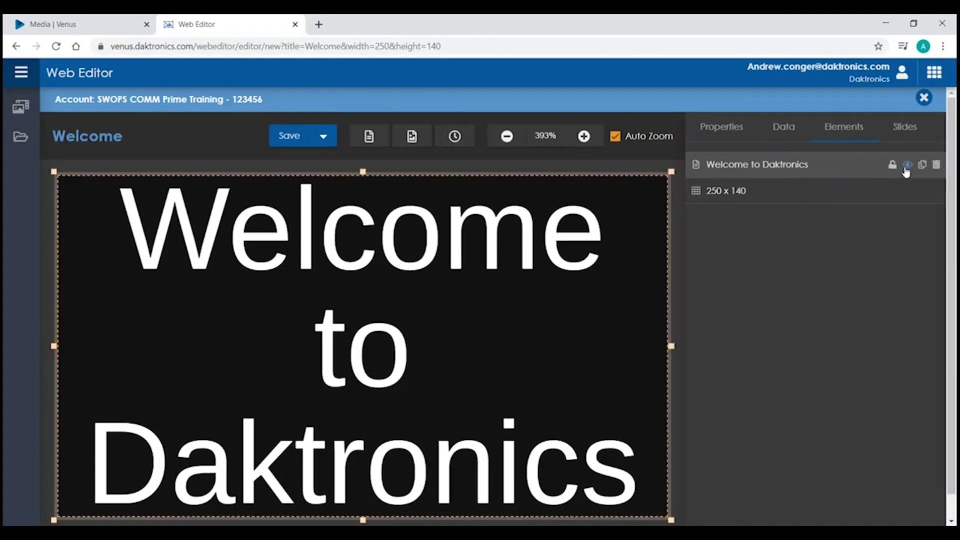
pyautogui.click(906, 167)
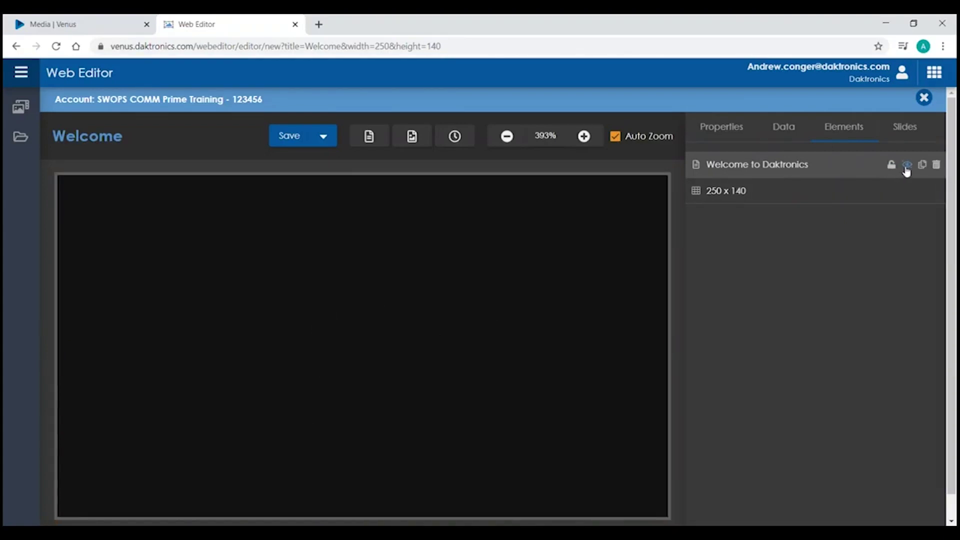
pyautogui.click(906, 166)
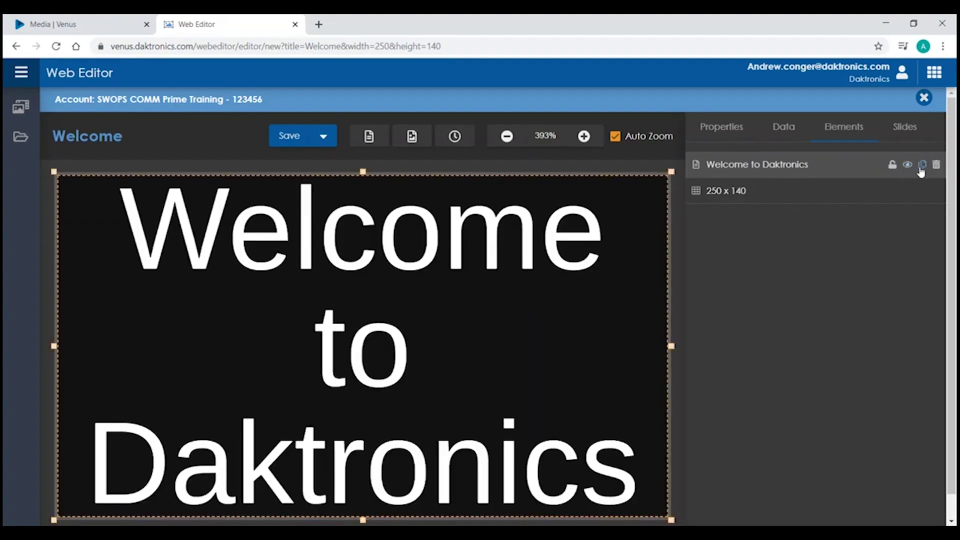
# Duplicate the Welcome to Daktronics element, then delete the duplicate
pyautogui.click(922, 166)
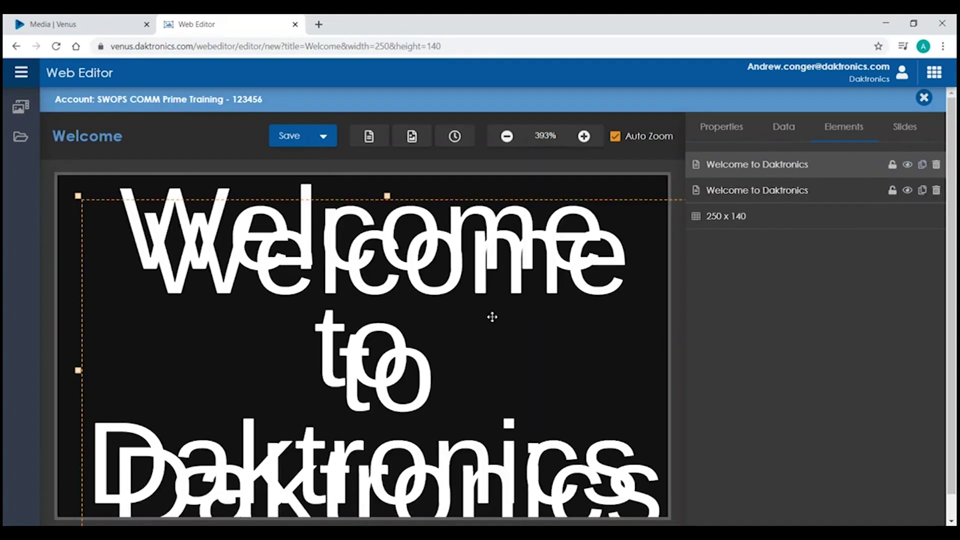
pyautogui.click(934, 167)
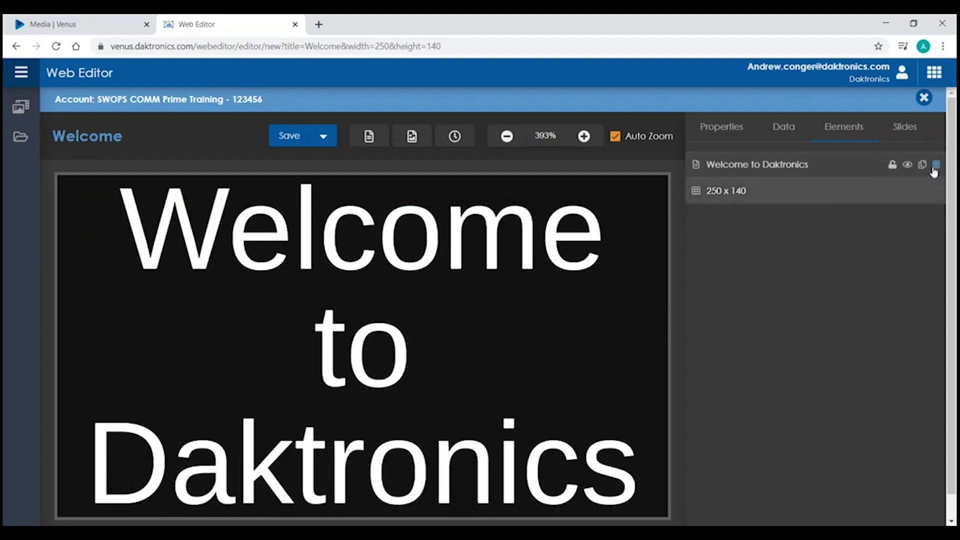
pyautogui.click(898, 131)
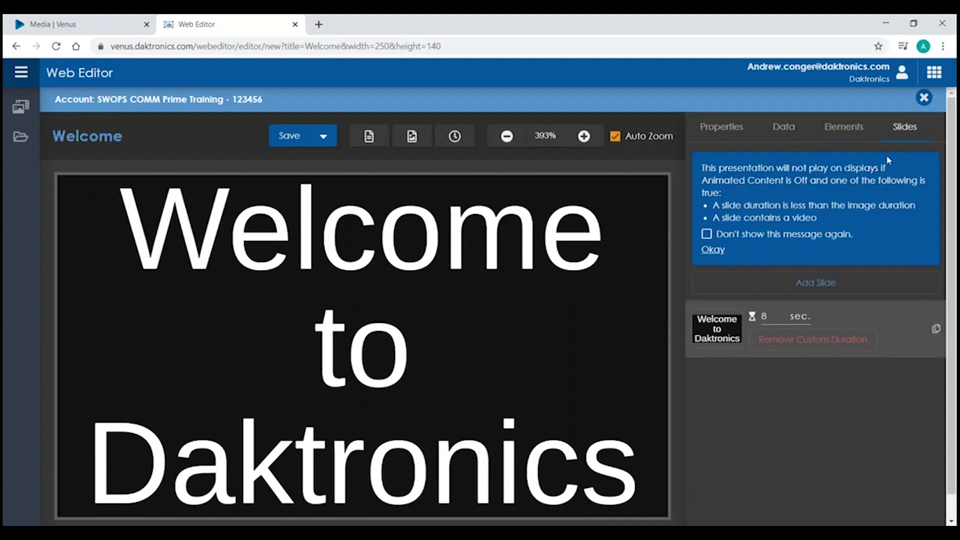
# Add then delete a slide, duplicate then delete a slide, and save the Welcome presentation
pyautogui.click(847, 289)
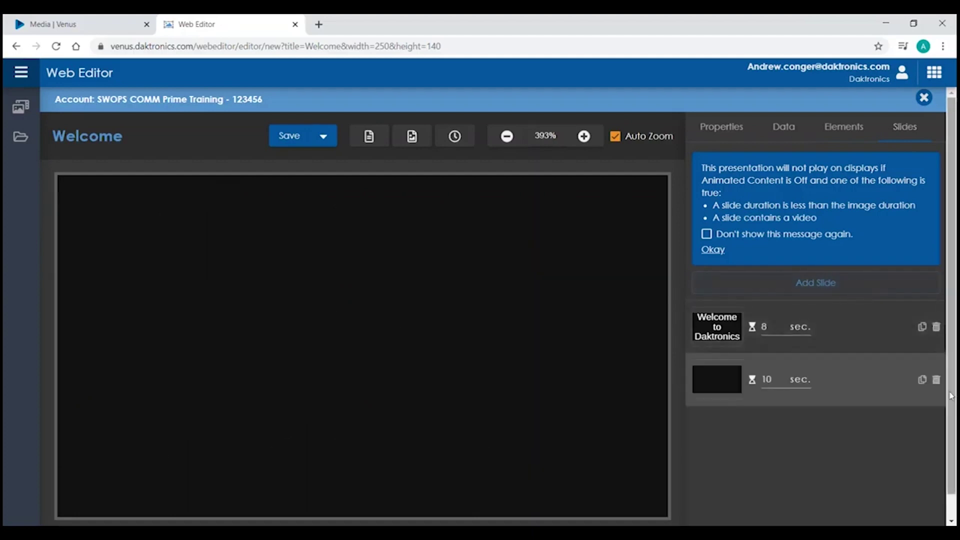
pyautogui.click(936, 380)
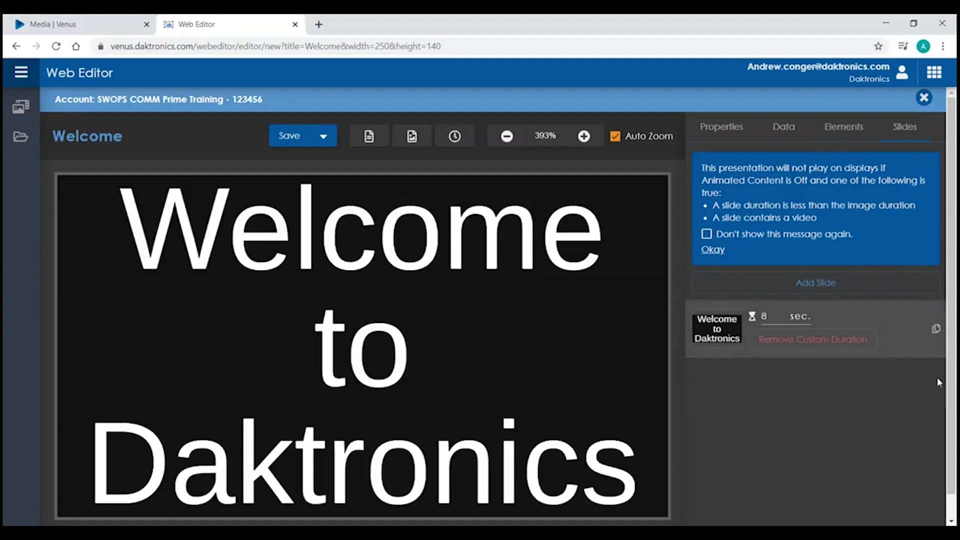
pyautogui.click(935, 333)
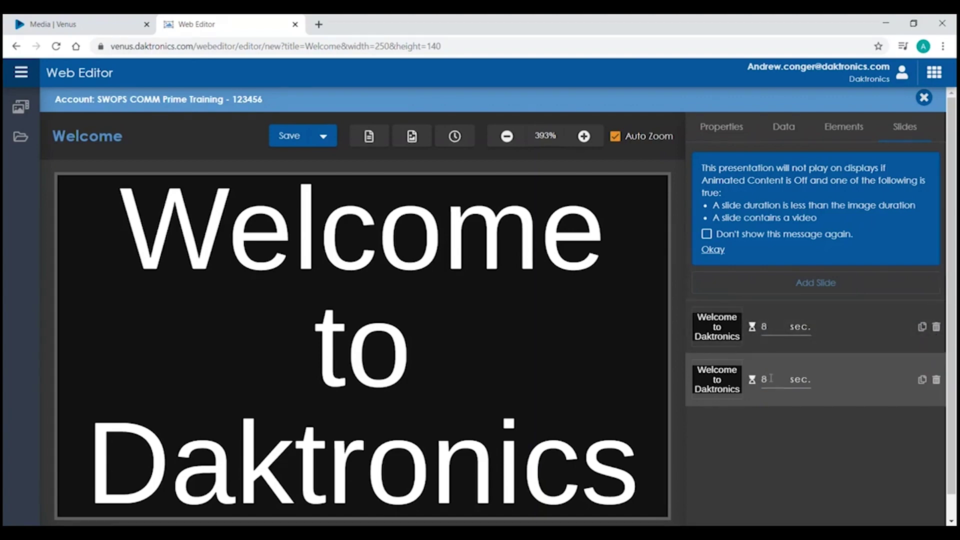
pyautogui.click(936, 380)
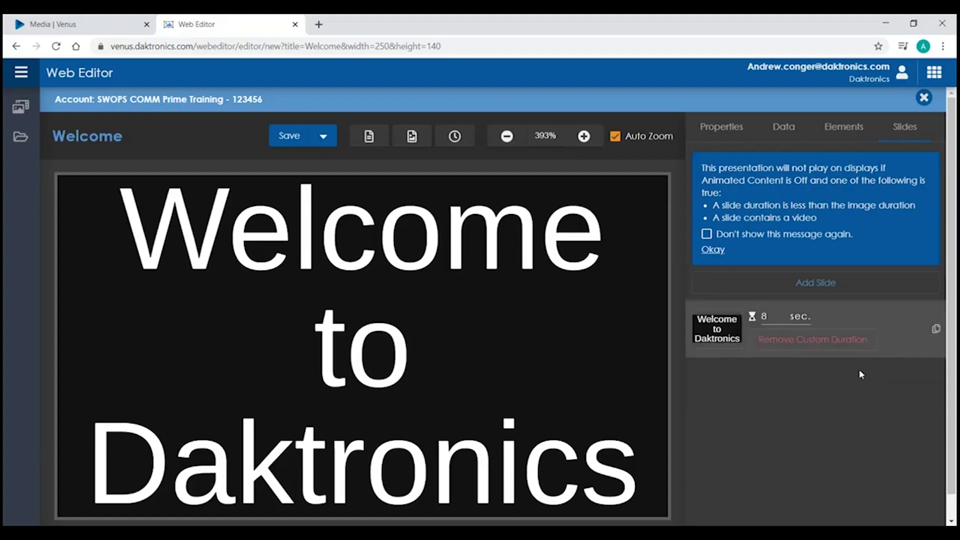
pyautogui.click(307, 138)
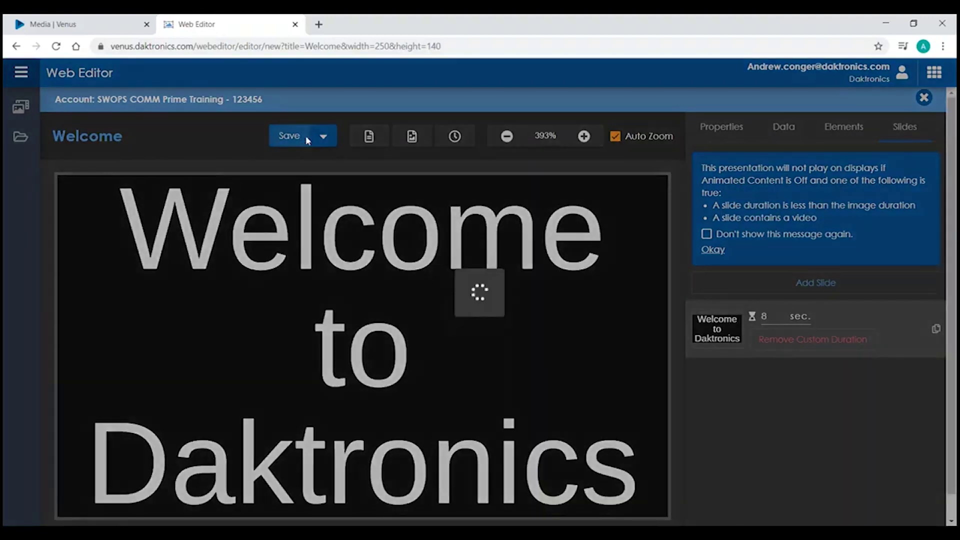